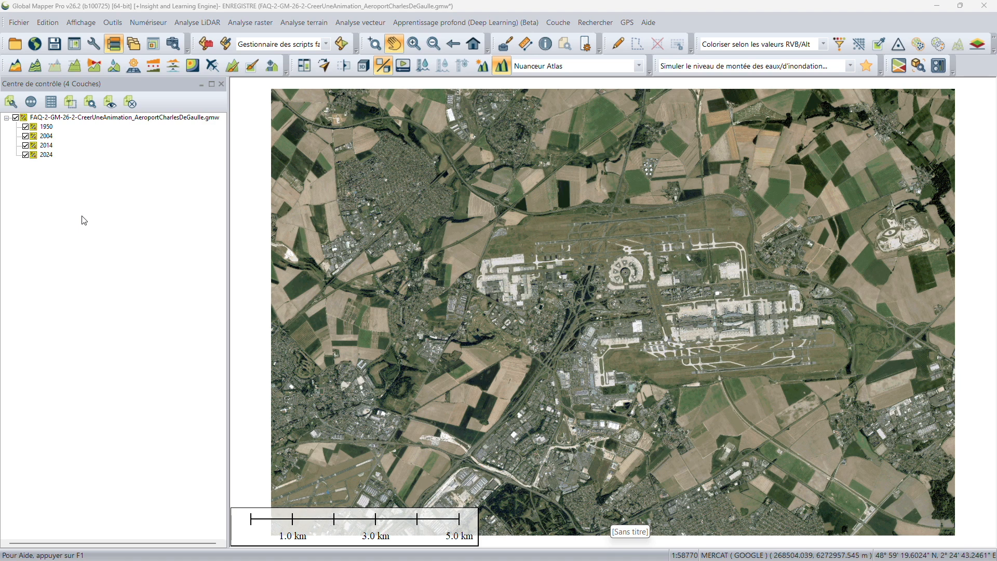
# Compare the imagery by hiding the 2024, 2014 and 2004 layers, then showing them again one by one over 1950.
pyautogui.click(25, 155)
pyautogui.click(25, 145)
pyautogui.click(25, 136)
pyautogui.click(45, 126)
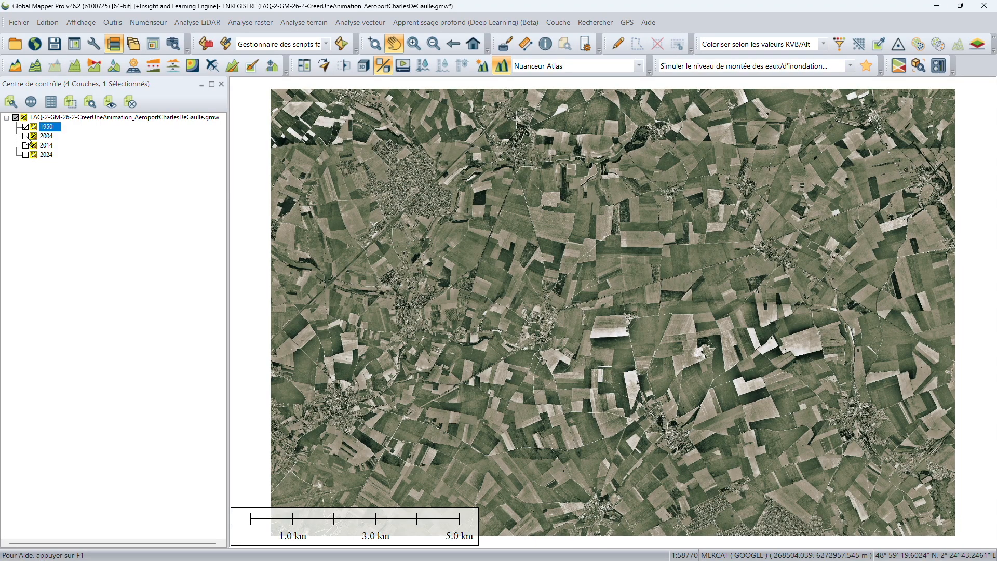
pyautogui.click(25, 137)
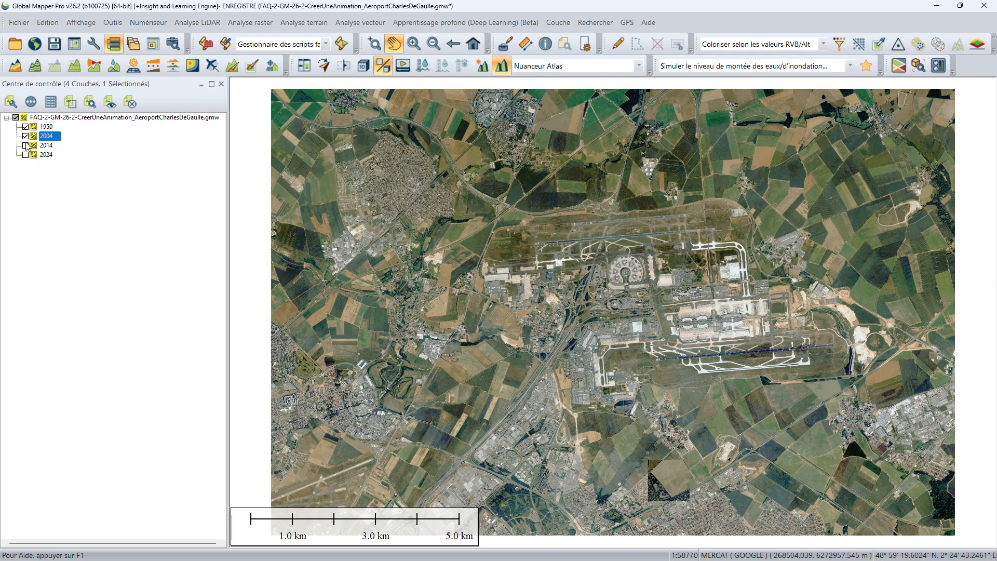
pyautogui.click(25, 145)
pyautogui.click(24, 154)
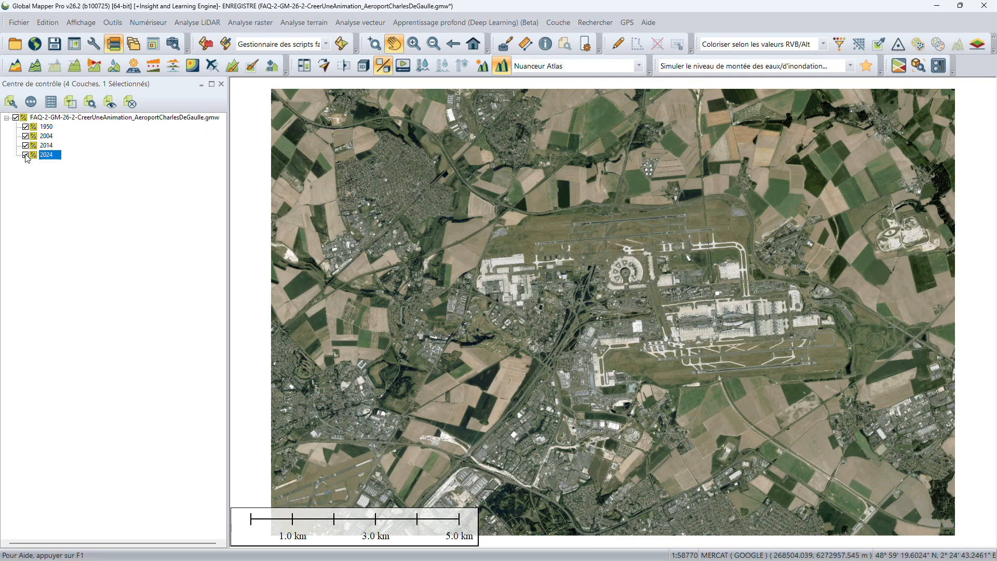
pyautogui.click(121, 229)
# Try matching the histograms of the 1950, 2004 and 2024 layers to the 2014 layer, then cancel the raster options.
pyautogui.click(46, 127)
pyautogui.keyDown('shift'); pyautogui.click(47, 137); pyautogui.keyUp('shift')
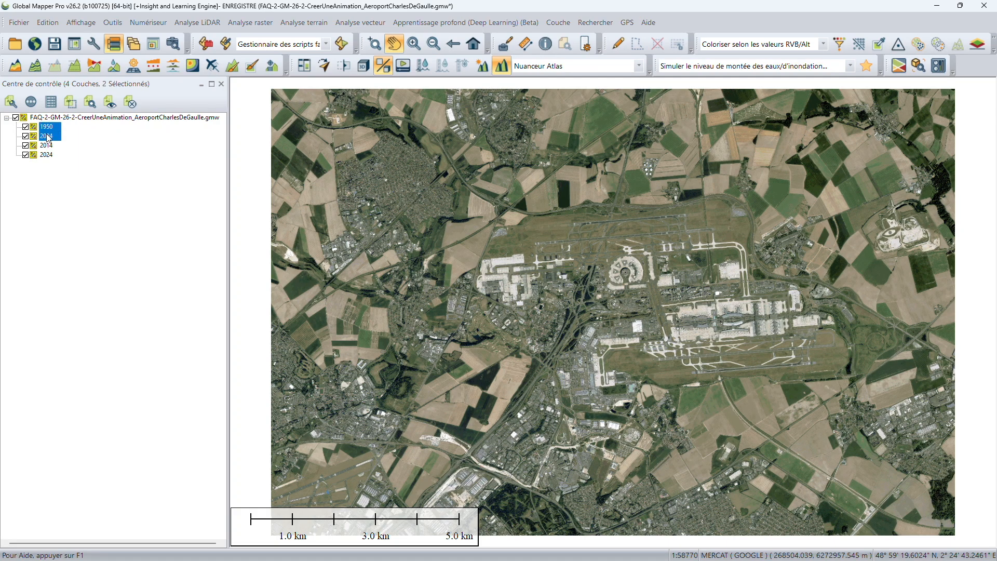
pyautogui.keyDown('ctrl'); pyautogui.click(47, 156); pyautogui.keyUp('ctrl')
pyautogui.rightClick(46, 155)
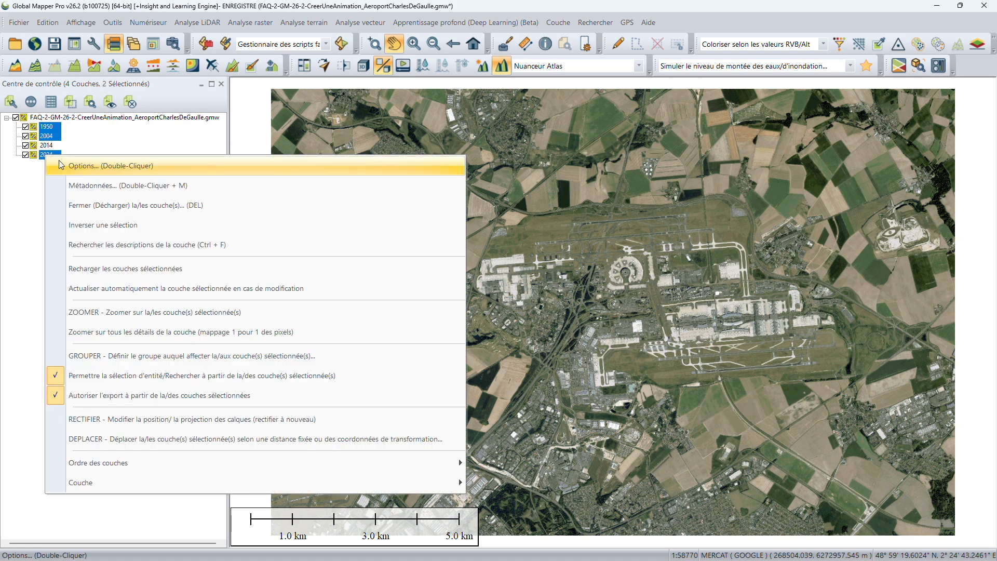
pyautogui.click(61, 165)
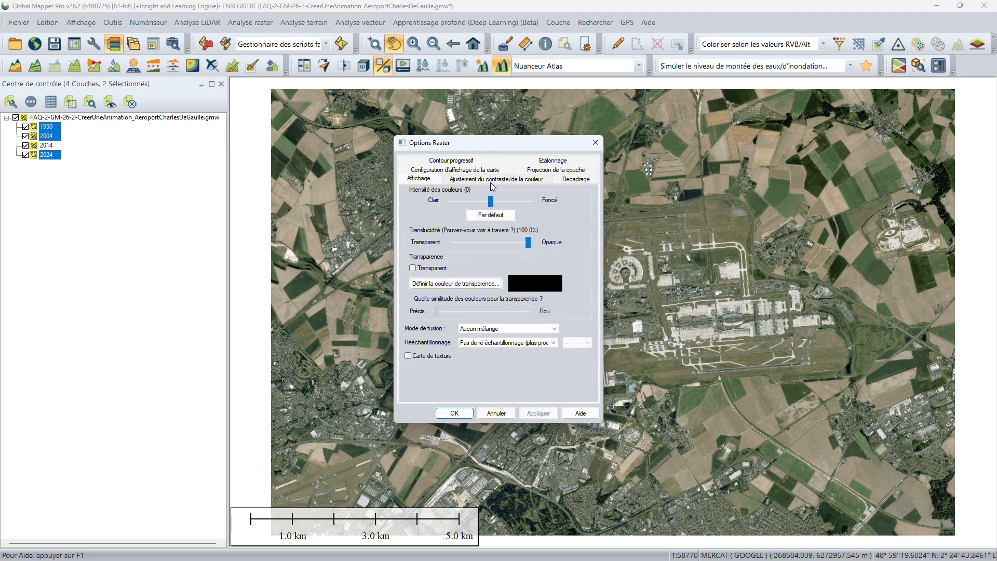
pyautogui.click(491, 181)
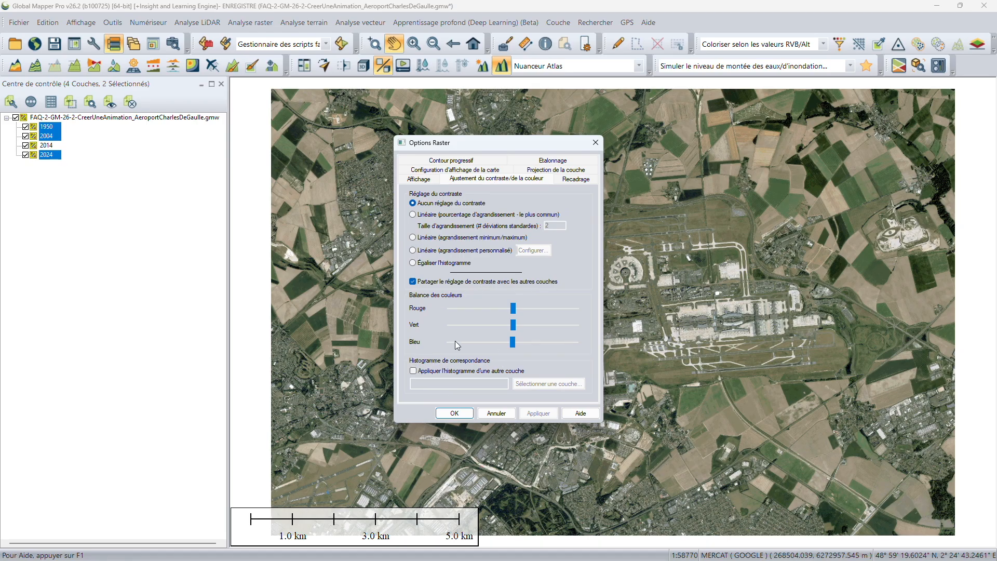
pyautogui.click(414, 371)
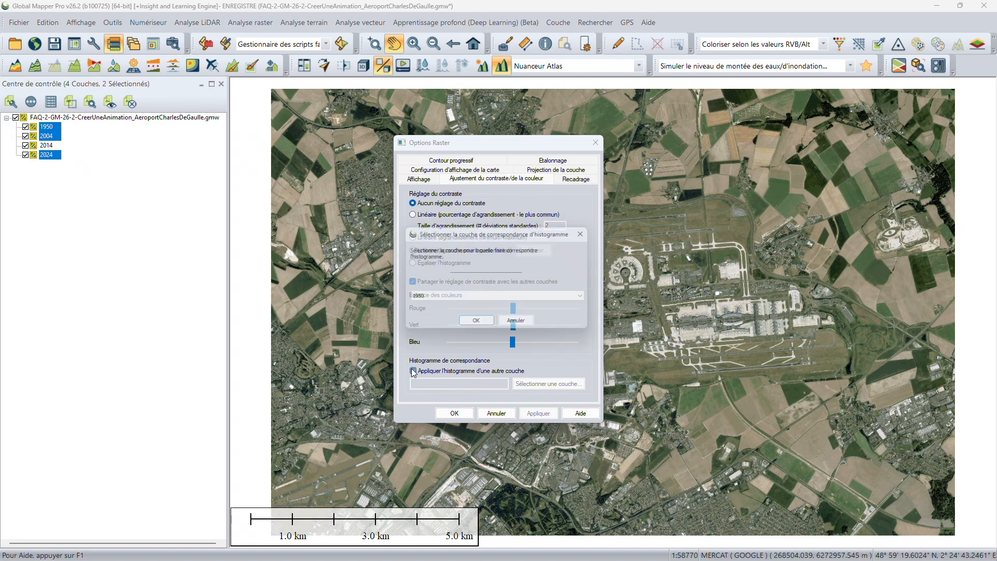
pyautogui.click(443, 300)
pyautogui.click(435, 320)
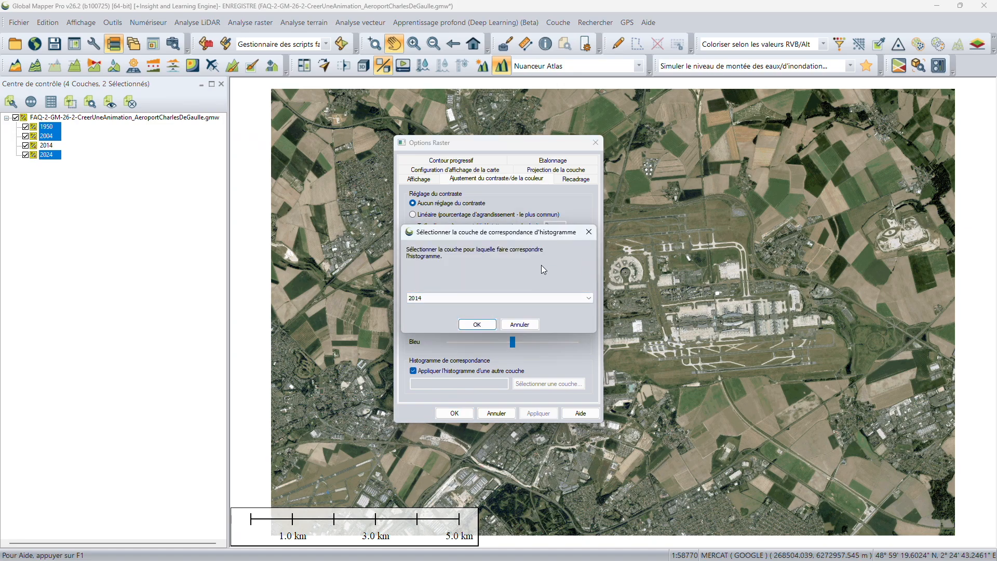
pyautogui.click(589, 234)
pyautogui.click(594, 142)
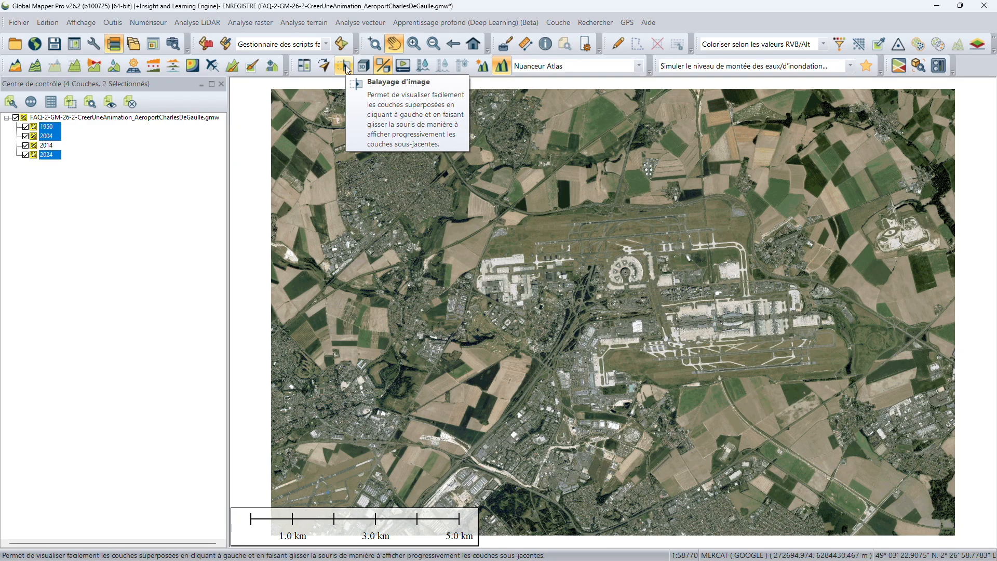
# Hide the 2014 and 2004 layers and use Image Swipe to compare the 2024 imagery with the 1950 layer beneath.
pyautogui.click(139, 181)
pyautogui.click(25, 144)
pyautogui.click(25, 136)
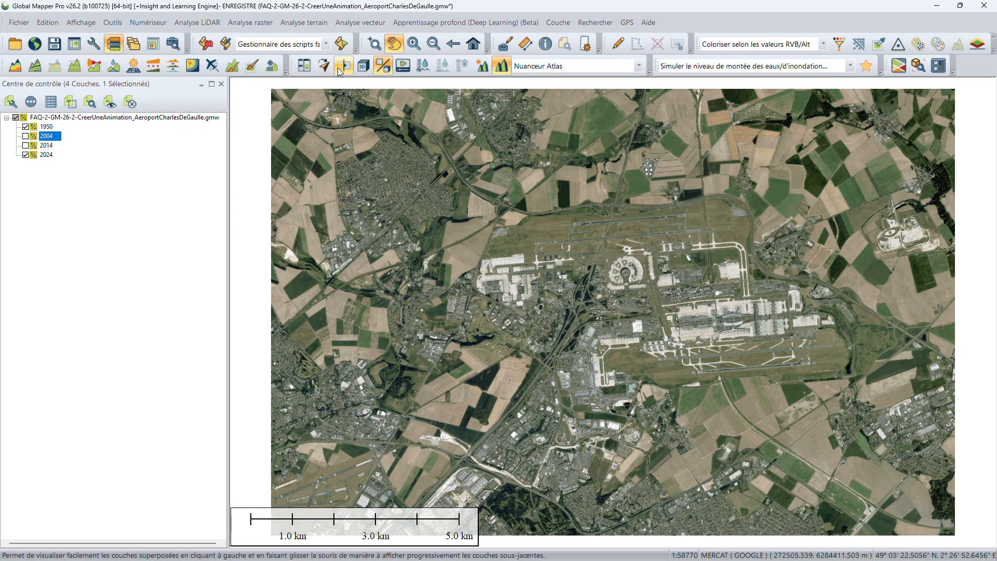
pyautogui.click(340, 71)
pyautogui.click(446, 346)
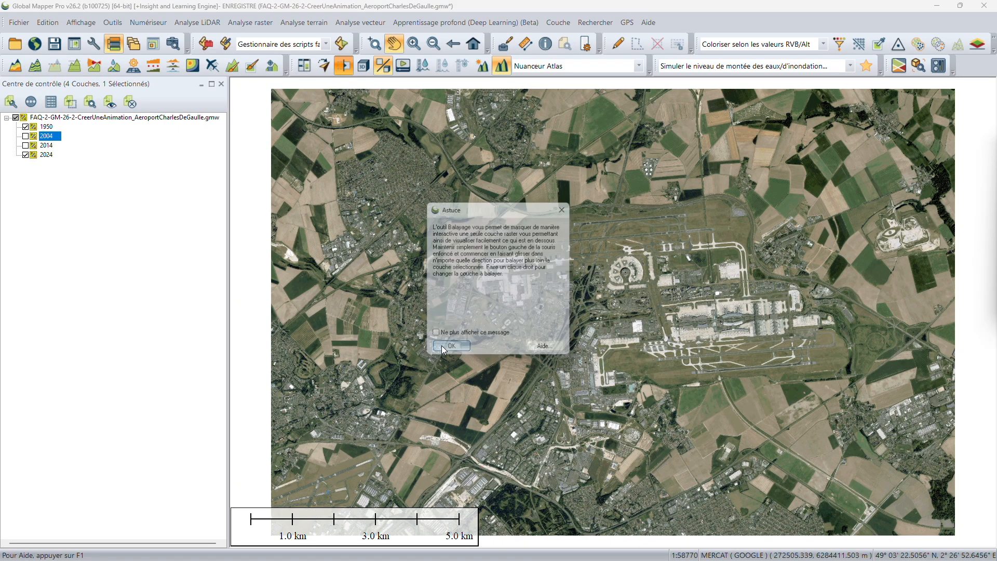
pyautogui.click(473, 355)
pyautogui.moveTo(472, 224); pyautogui.dragTo(472, 90)
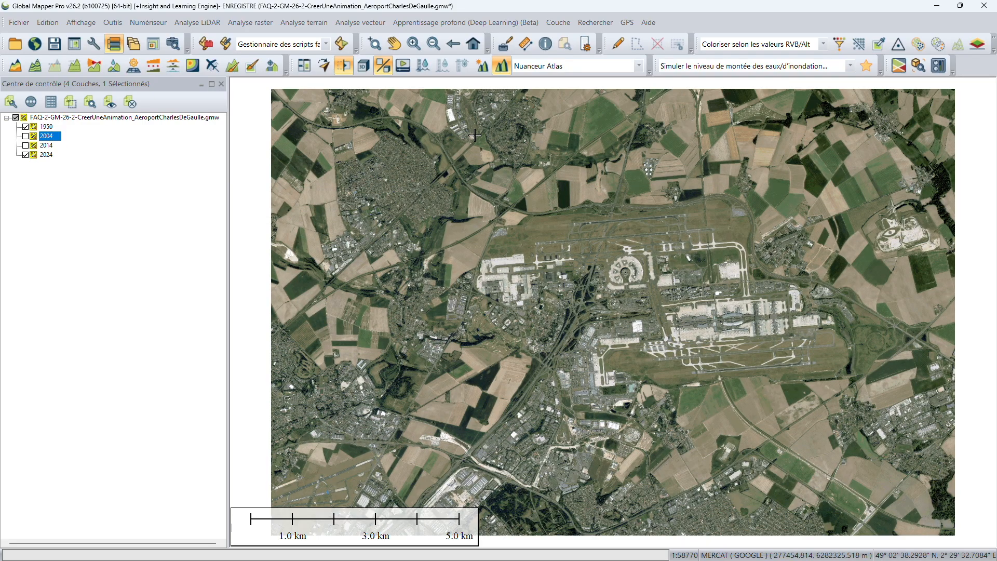
pyautogui.moveTo(291, 288); pyautogui.dragTo(273, 325)
# Show the 2014 and 2004 layers again and hide the 1950 layer.
pyautogui.click(25, 146)
pyautogui.click(25, 136)
pyautogui.click(26, 127)
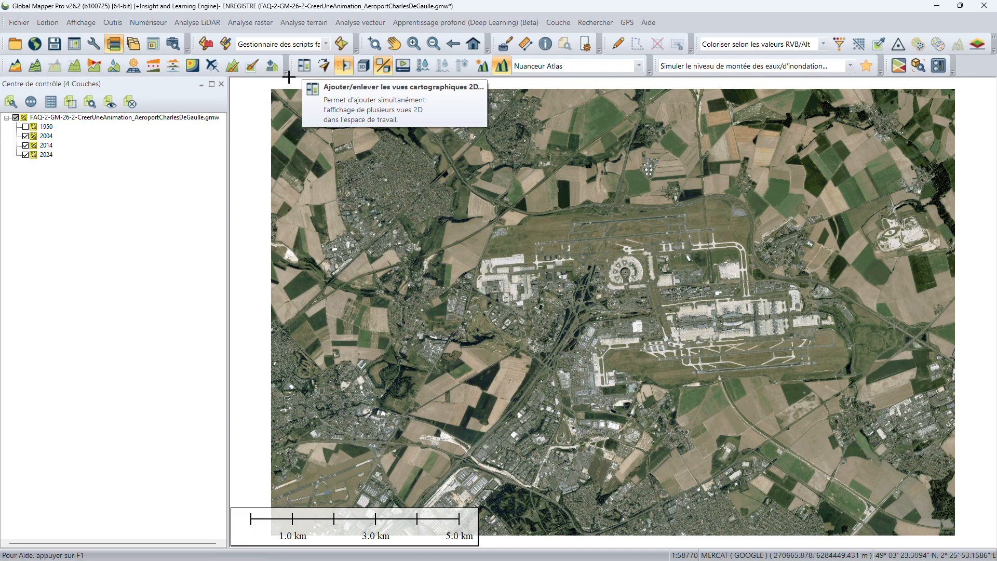
pyautogui.click(45, 22)
pyautogui.click(81, 22)
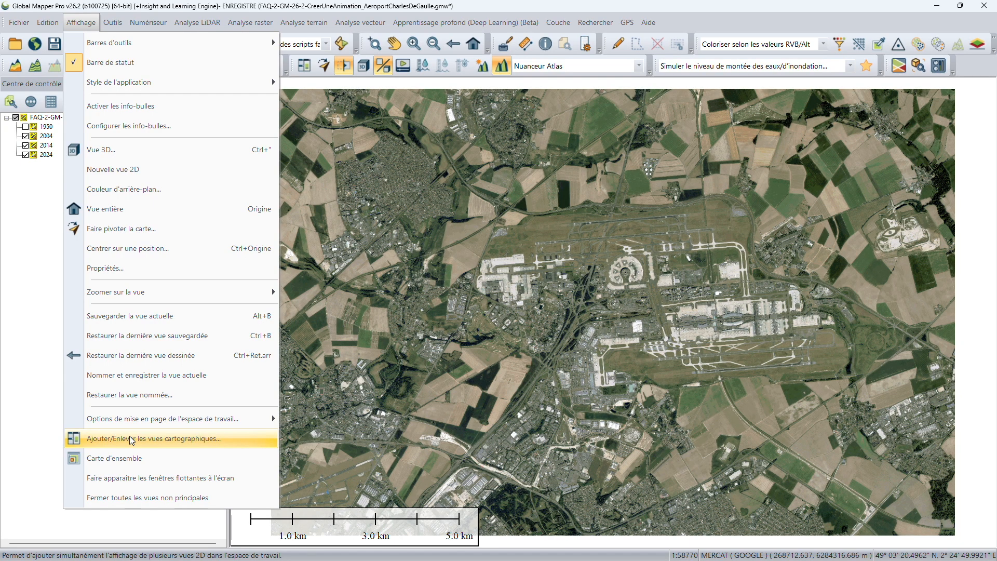
pyautogui.click(47, 356)
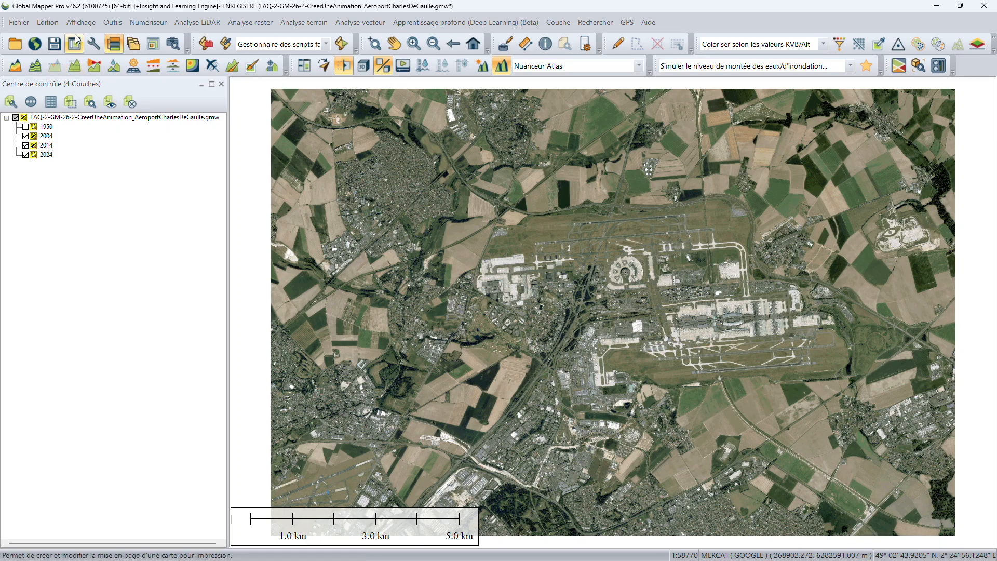
# Open the layer animation tool and dock its window beneath the layer list.
pyautogui.click(110, 22)
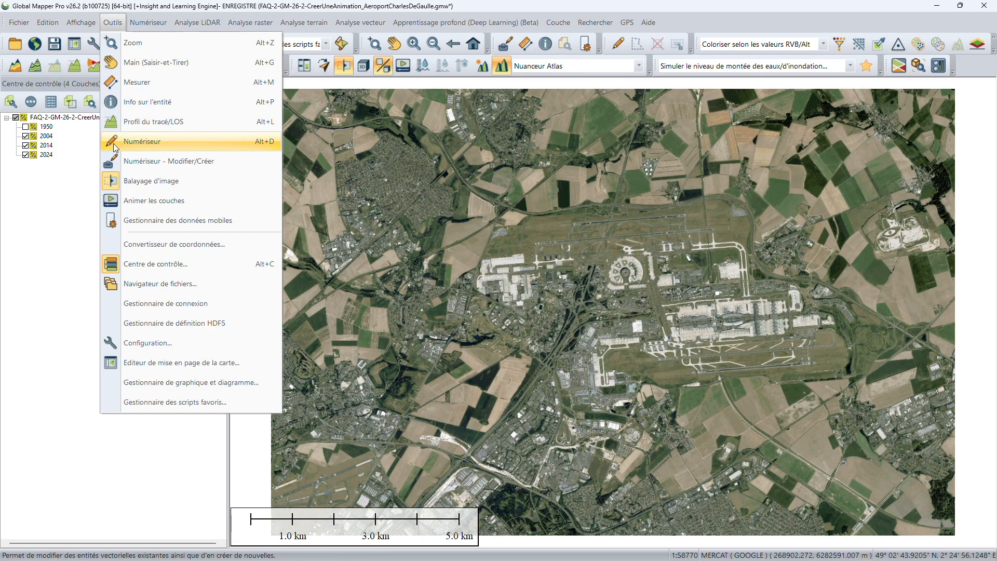
pyautogui.click(135, 205)
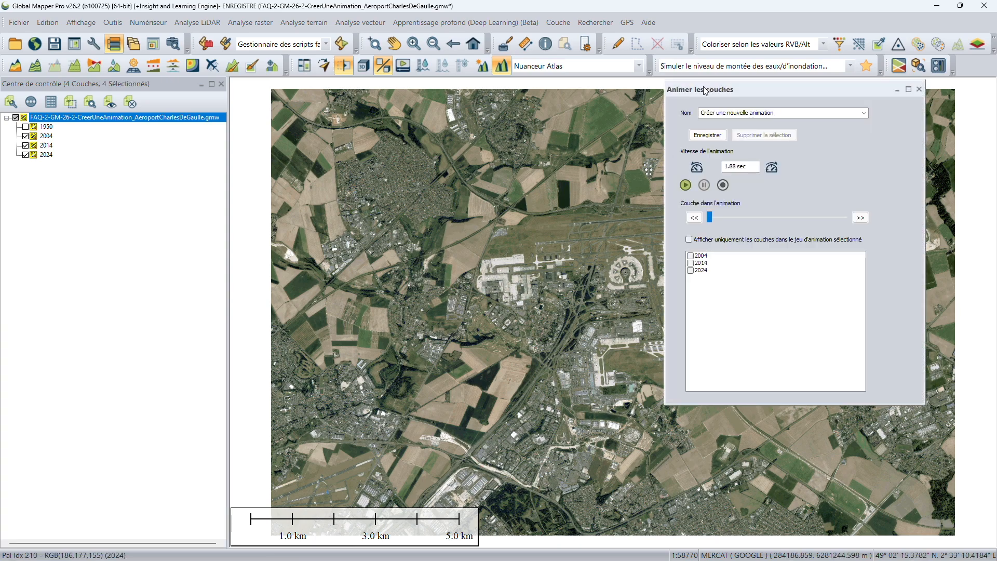
pyautogui.moveTo(705, 91); pyautogui.dragTo(110, 328)
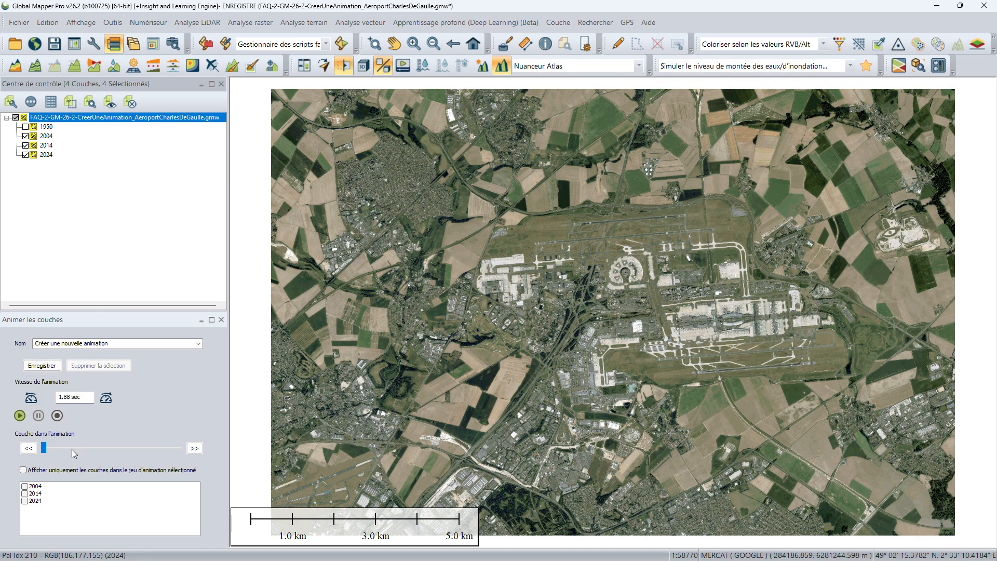
# Include the 2004, 2014 and 2024 layers in the new animation.
pyautogui.click(39, 488)
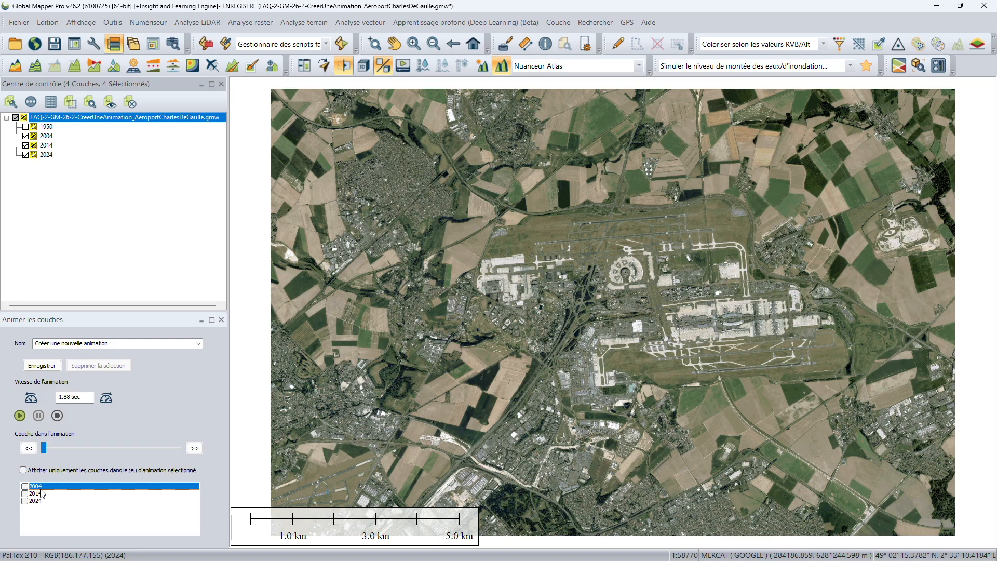
pyautogui.keyDown('shift'); pyautogui.click(39, 501); pyautogui.keyUp('shift')
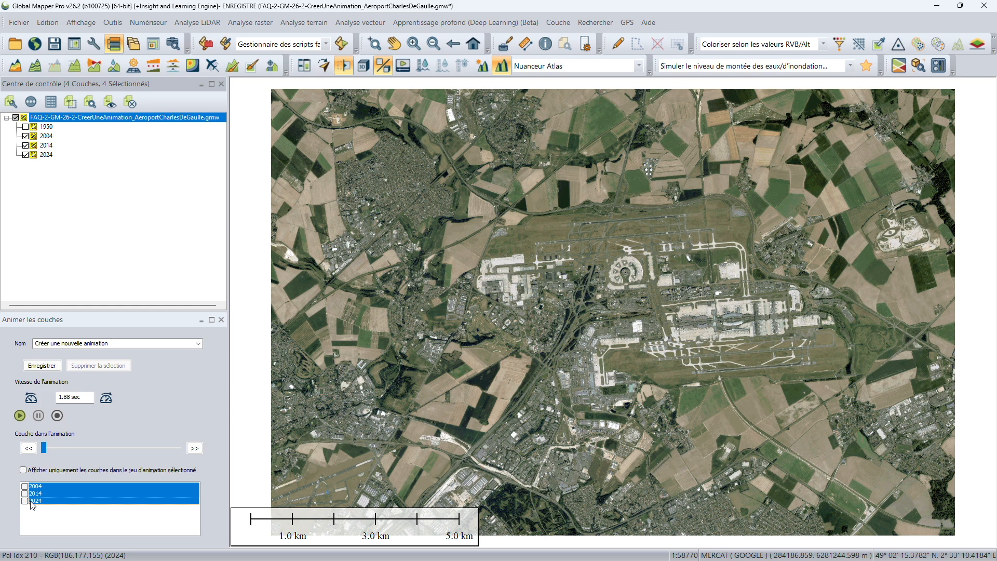
pyautogui.click(26, 501)
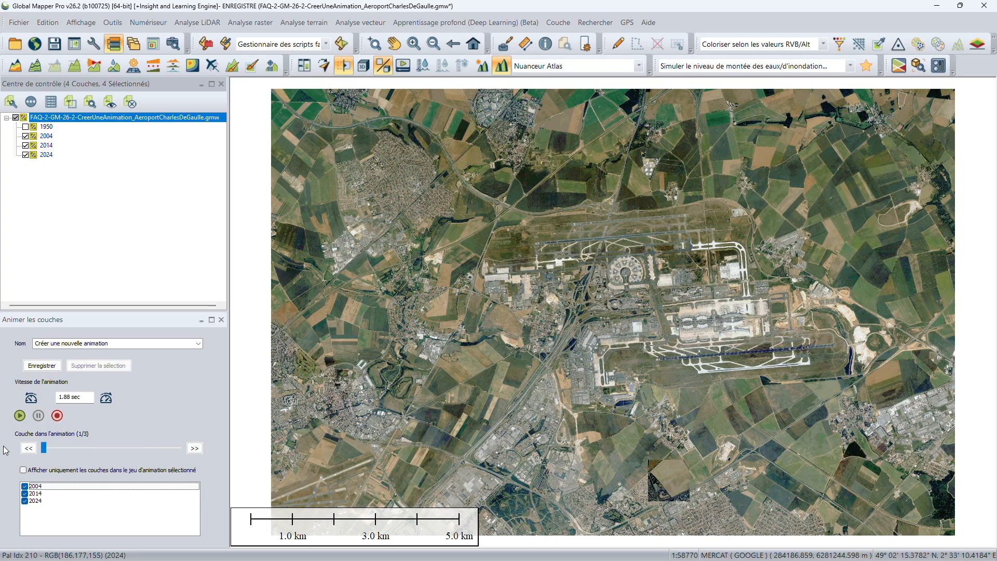
# Step forward through the animation's layers and back to the 2004 layer.
pyautogui.click(194, 448)
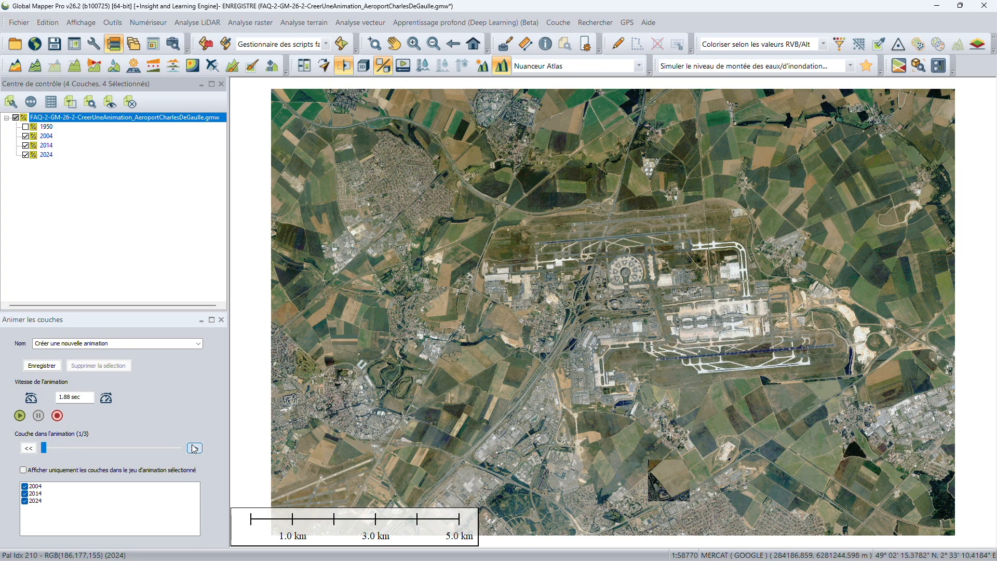
pyautogui.click(194, 448)
pyautogui.click(29, 450)
pyautogui.click(28, 449)
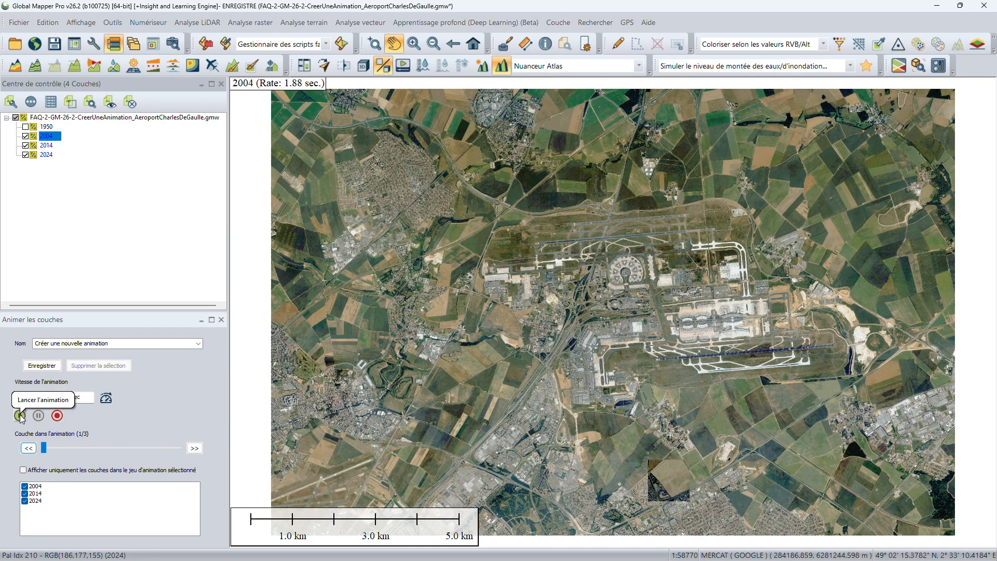
# Play the animation and adjust its speed to 2.01 sec per layer.
pyautogui.click(20, 416)
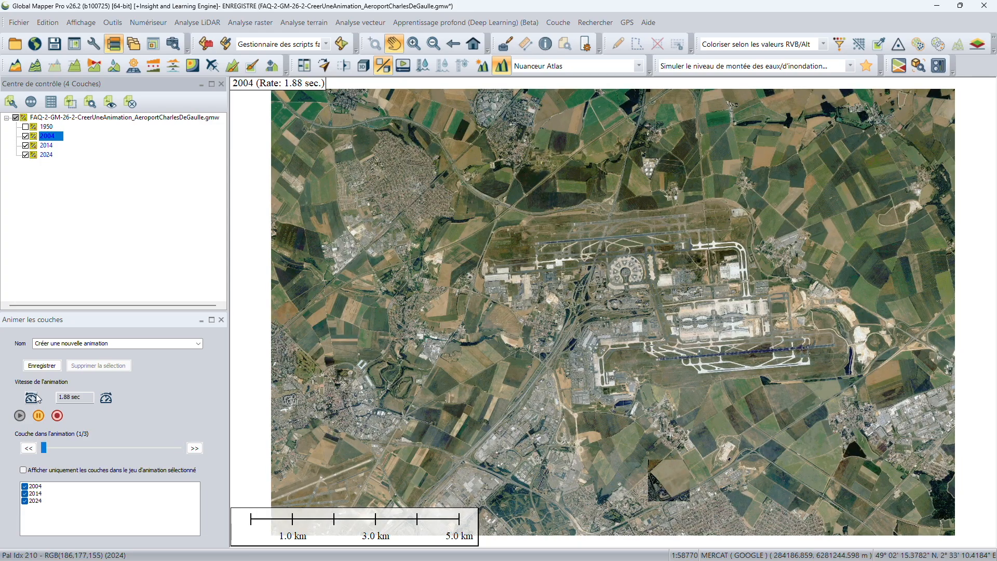
pyautogui.moveTo(83, 397); pyautogui.dragTo(40, 392)
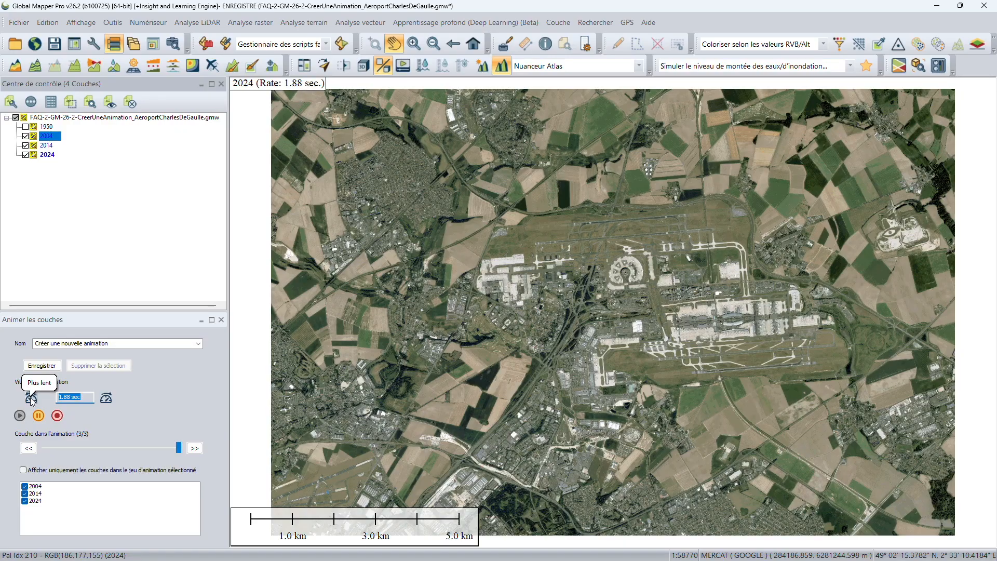
pyautogui.click(31, 398)
pyautogui.click(106, 398)
pyautogui.click(106, 398)
pyautogui.click(31, 398)
pyautogui.click(31, 397)
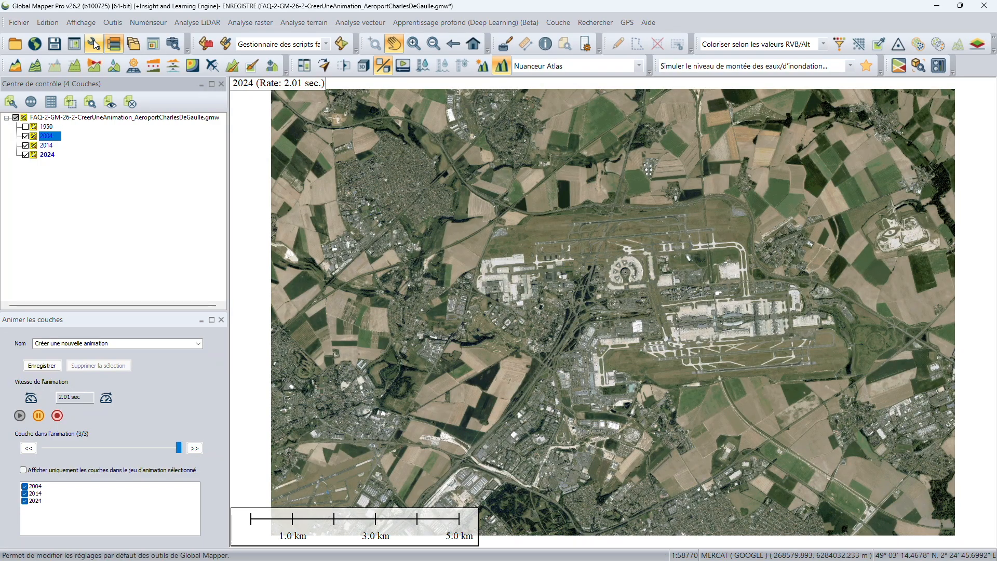
# Configure the animation legend to show the animation information without the animation speed.
pyautogui.click(95, 45)
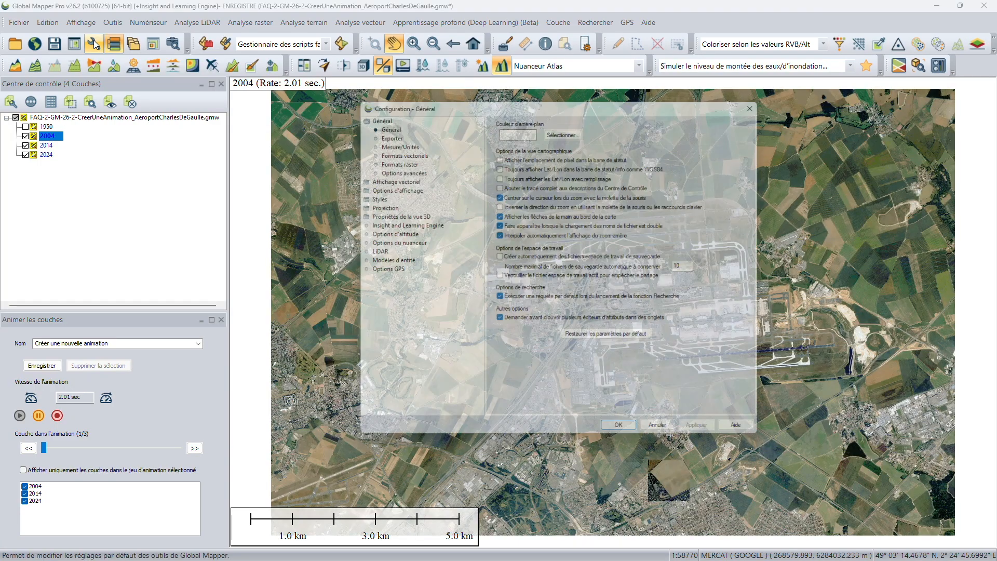
pyautogui.click(368, 186)
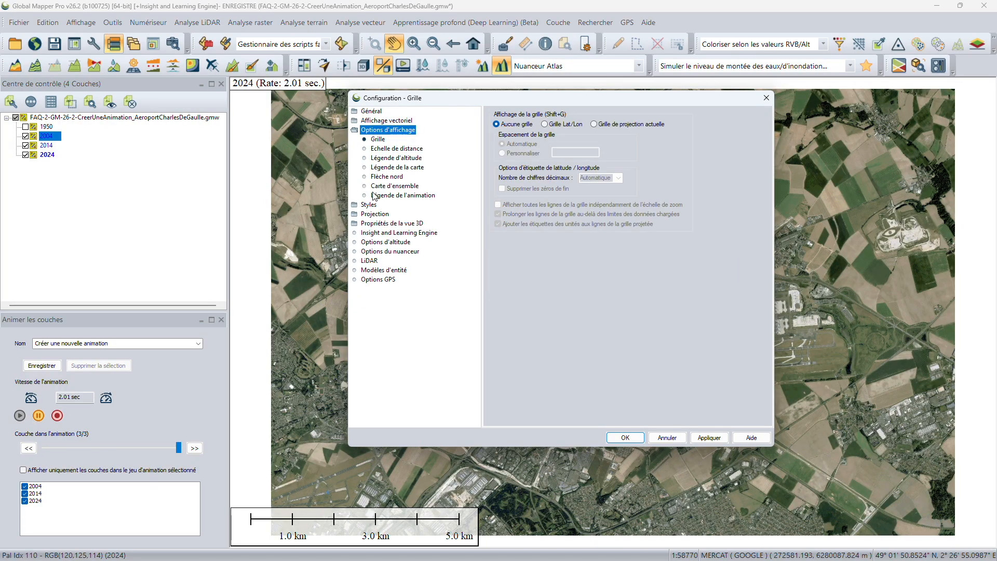
pyautogui.click(375, 197)
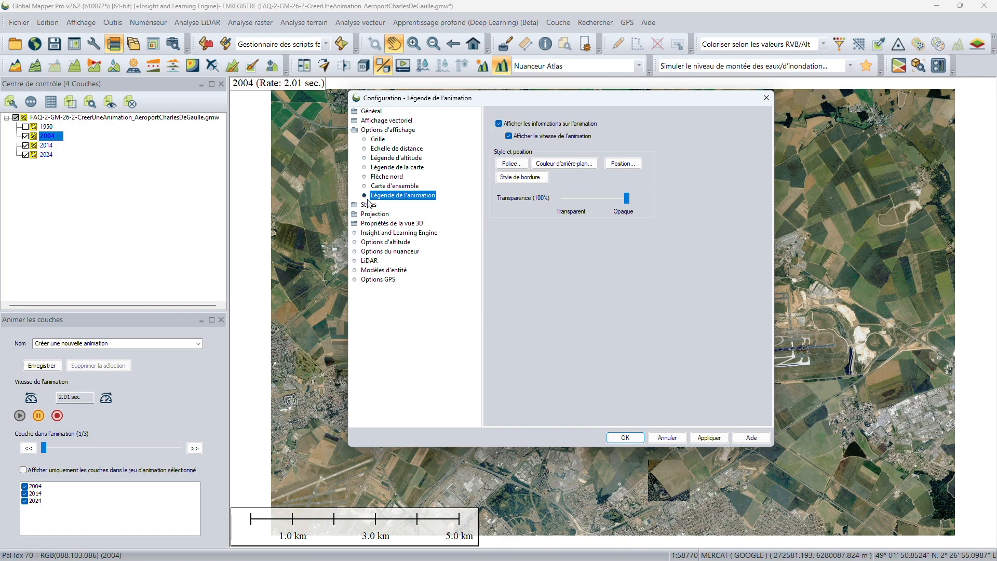
pyautogui.click(500, 125)
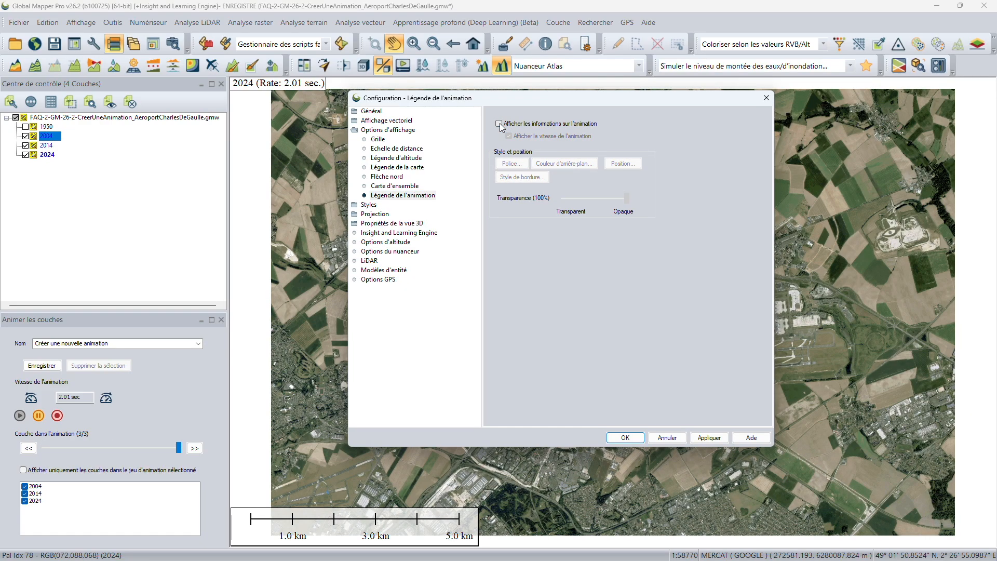
pyautogui.click(500, 125)
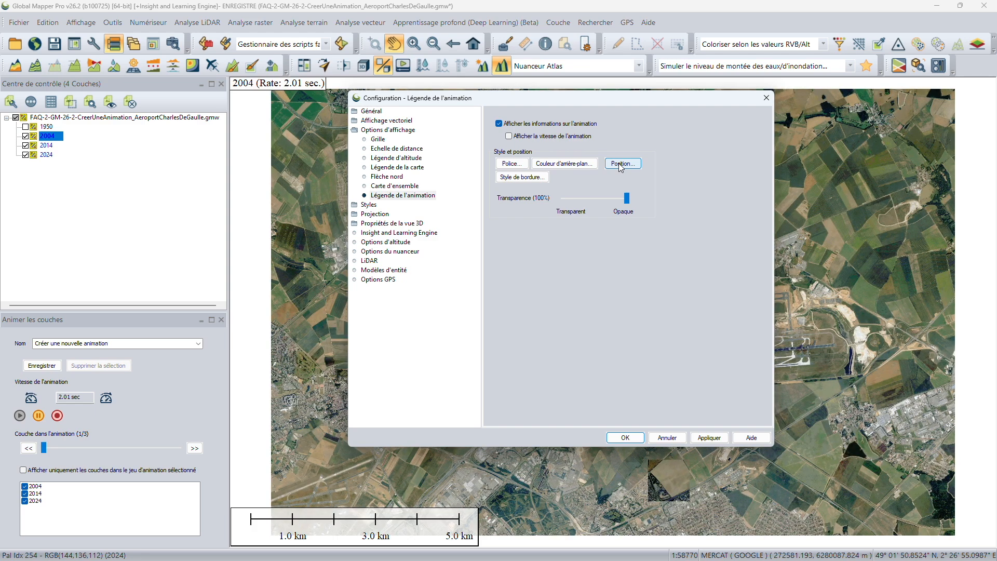
# Set the animation legend's font to Trebuchet MS, size 20, in white.
pyautogui.click(524, 165)
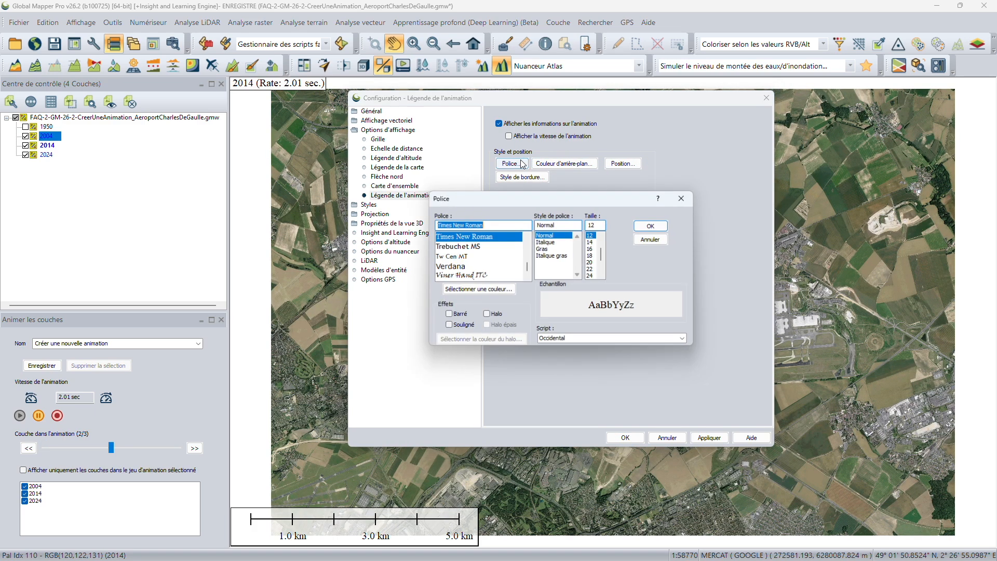
pyautogui.click(497, 247)
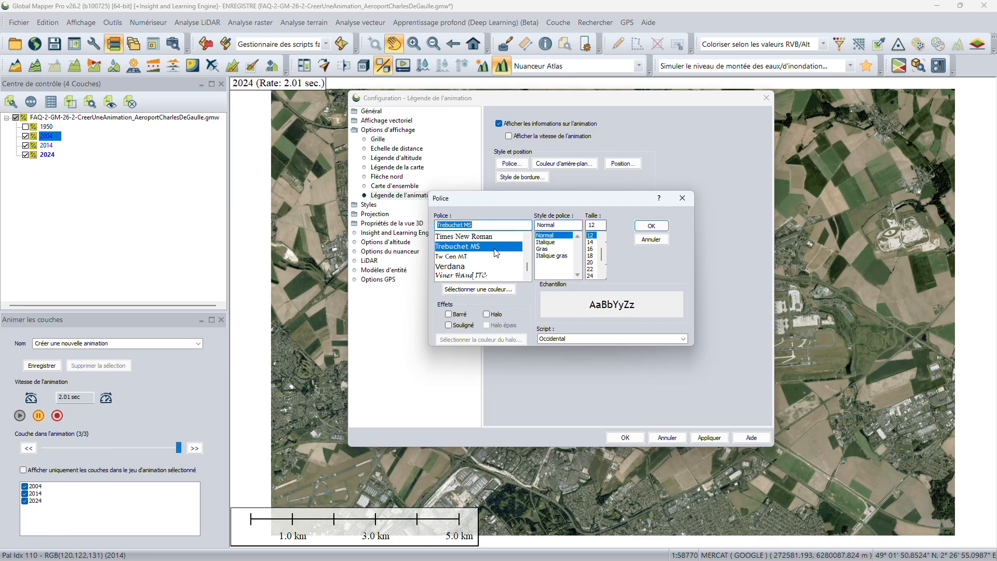
pyautogui.click(591, 262)
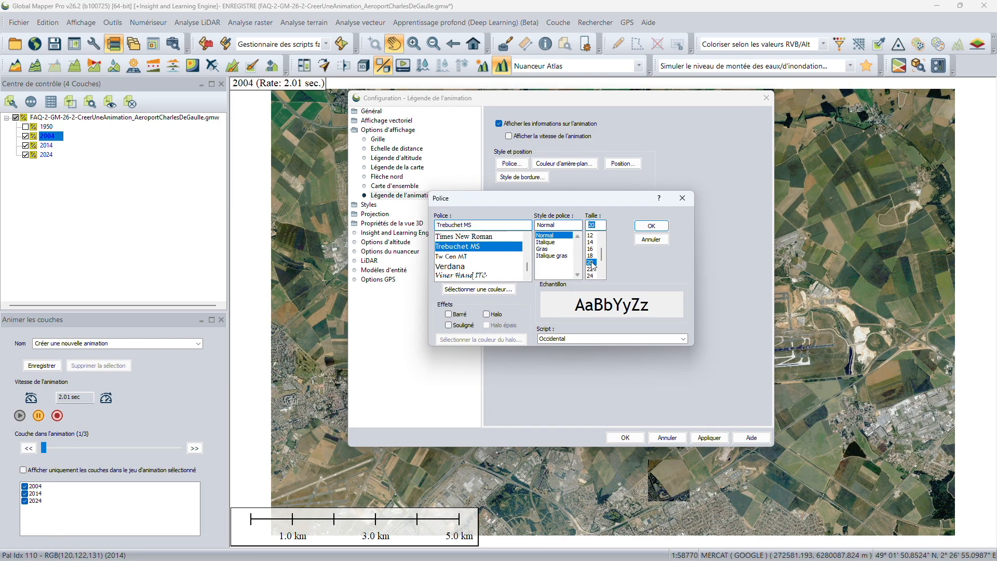
pyautogui.click(478, 289)
pyautogui.click(549, 273)
pyautogui.click(469, 344)
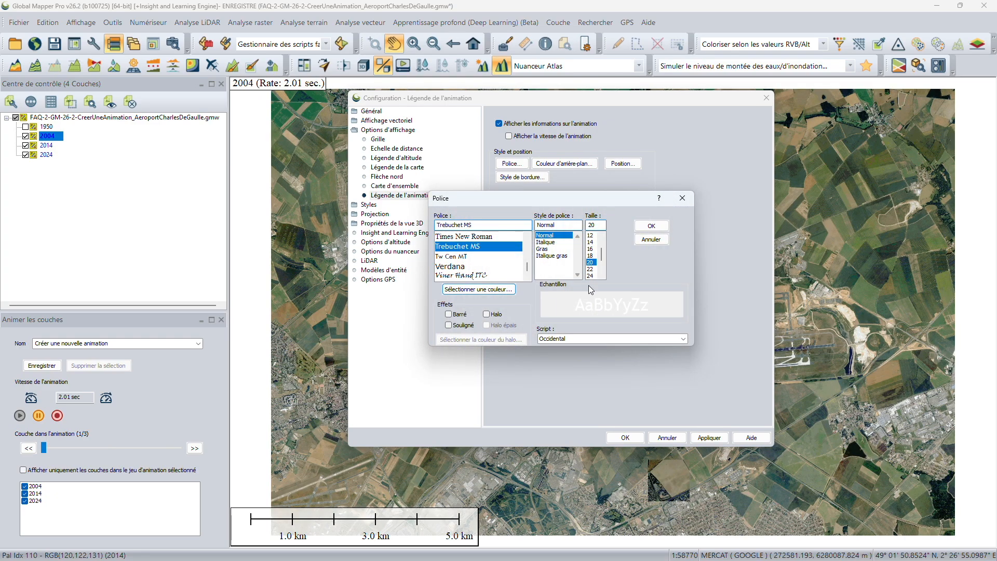
pyautogui.click(650, 240)
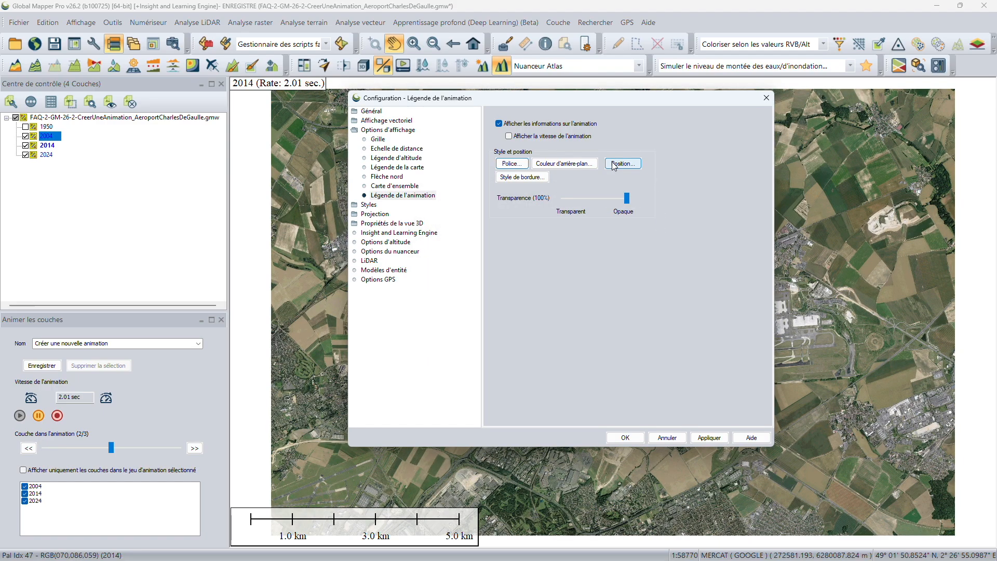
# Give the animation legend a red background and set its transparency to 50%.
pyautogui.click(585, 164)
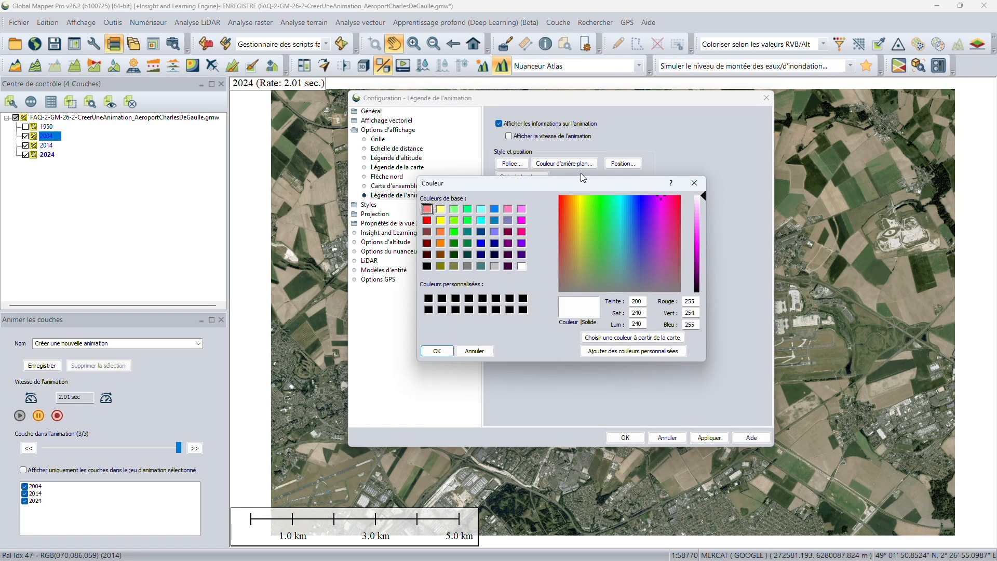
pyautogui.click(428, 220)
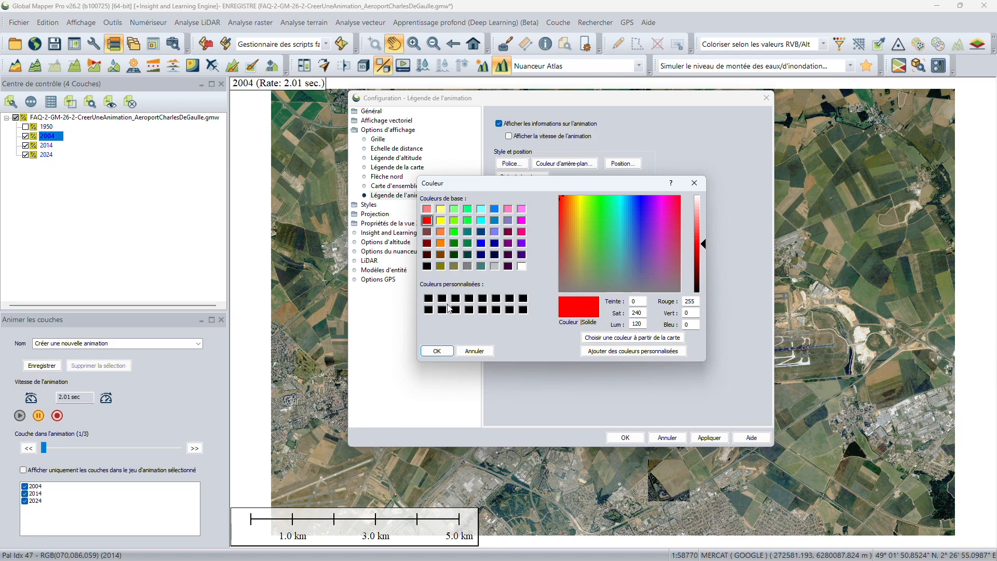
pyautogui.click(449, 352)
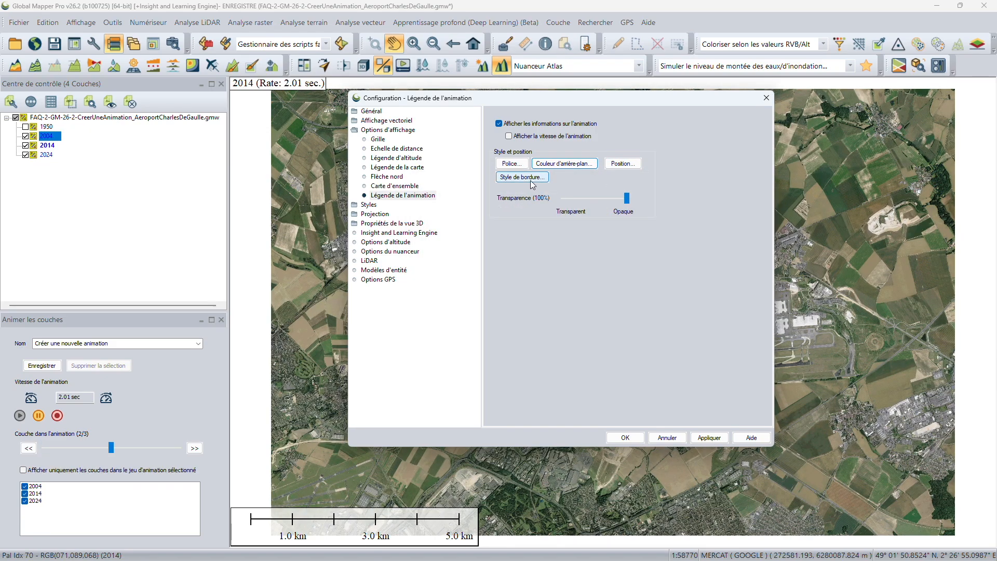
pyautogui.moveTo(627, 198); pyautogui.dragTo(598, 199)
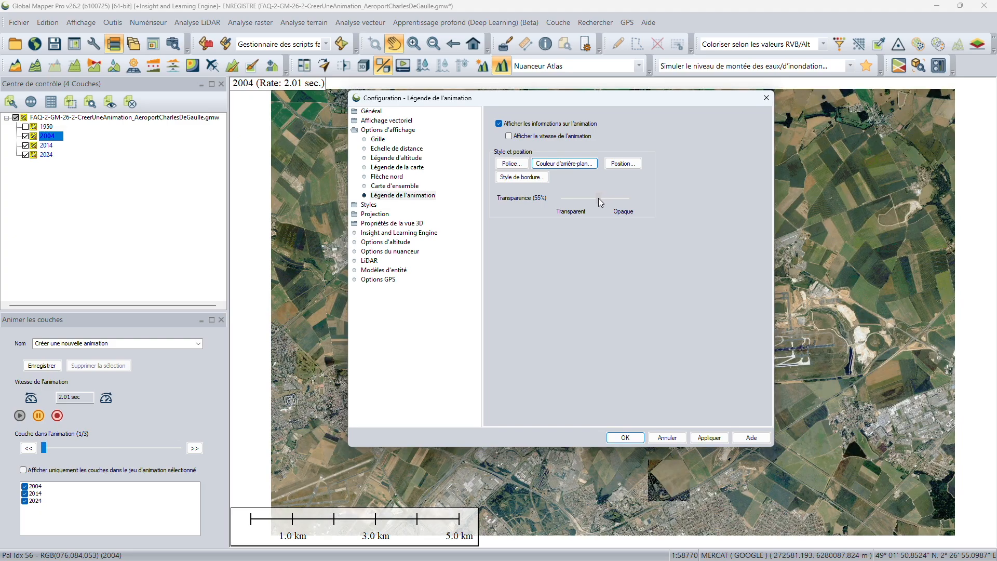
pyautogui.moveTo(596, 198); pyautogui.dragTo(592, 195)
# Set the animation legend's border line style to Null.
pyautogui.click(521, 177)
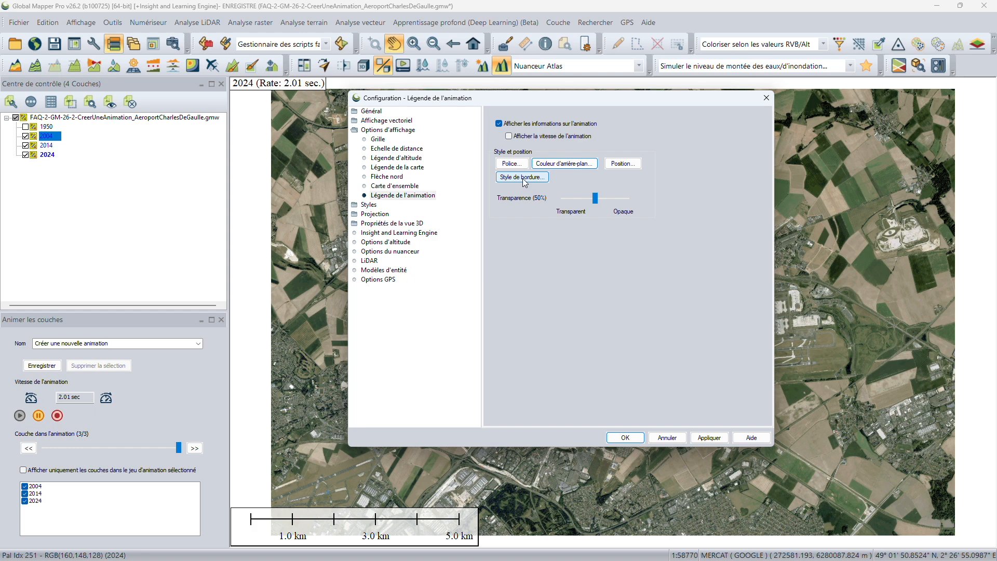
pyautogui.click(505, 213)
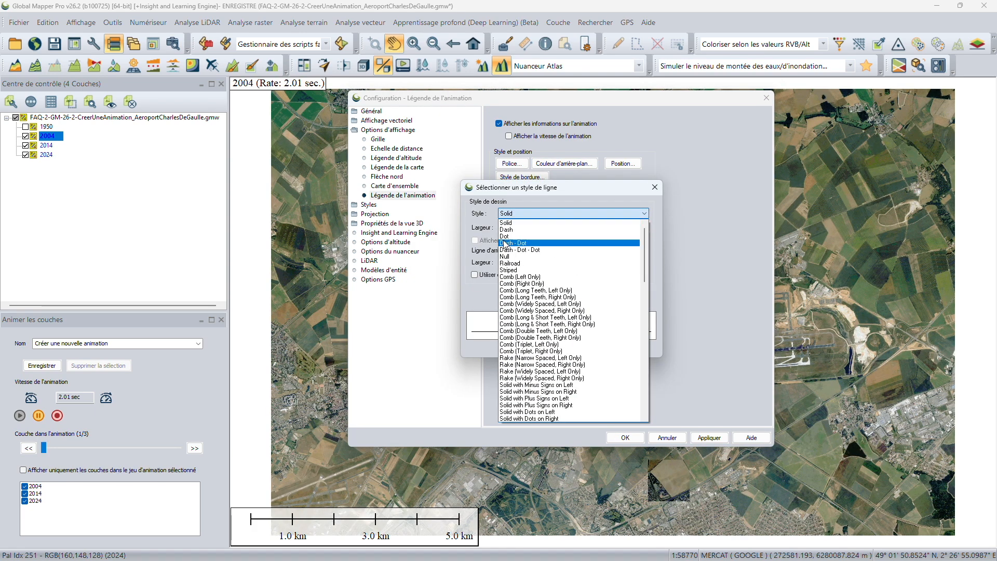
pyautogui.click(508, 257)
pyautogui.click(544, 349)
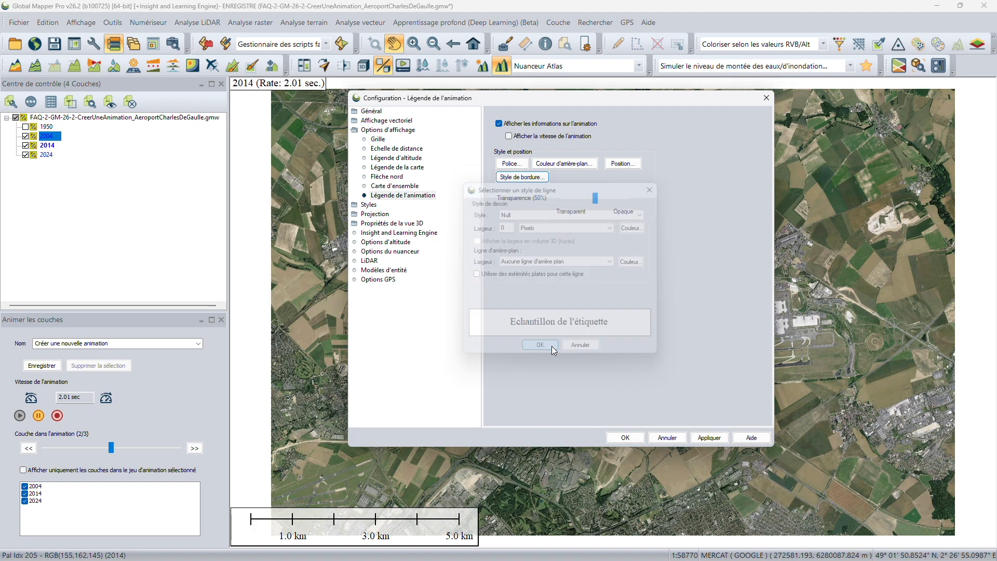
# Position the legend 0.3 inches from the left and top edges of the map view, and apply the legend settings.
pyautogui.click(623, 163)
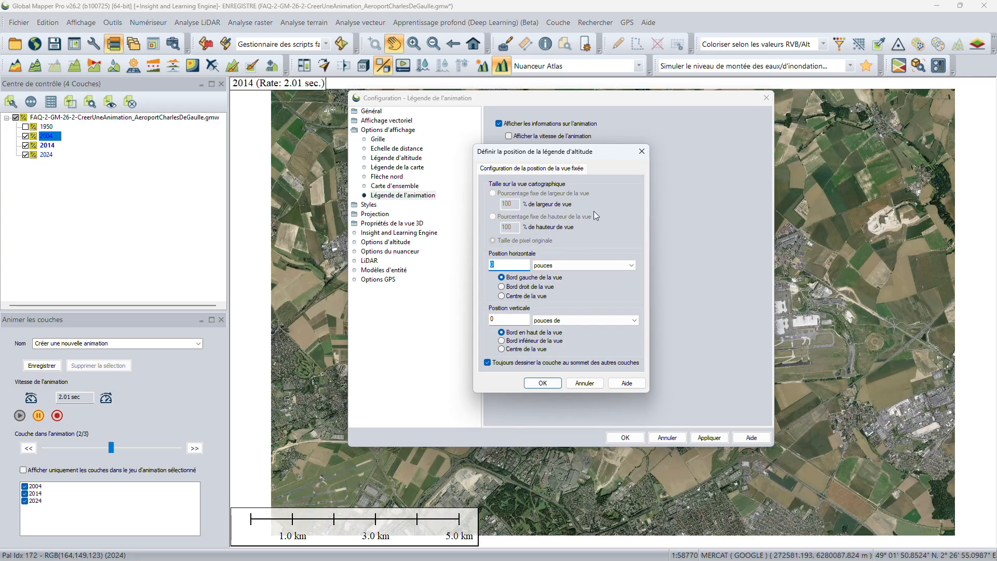
pyautogui.write('.3')
pyautogui.press('Tab')
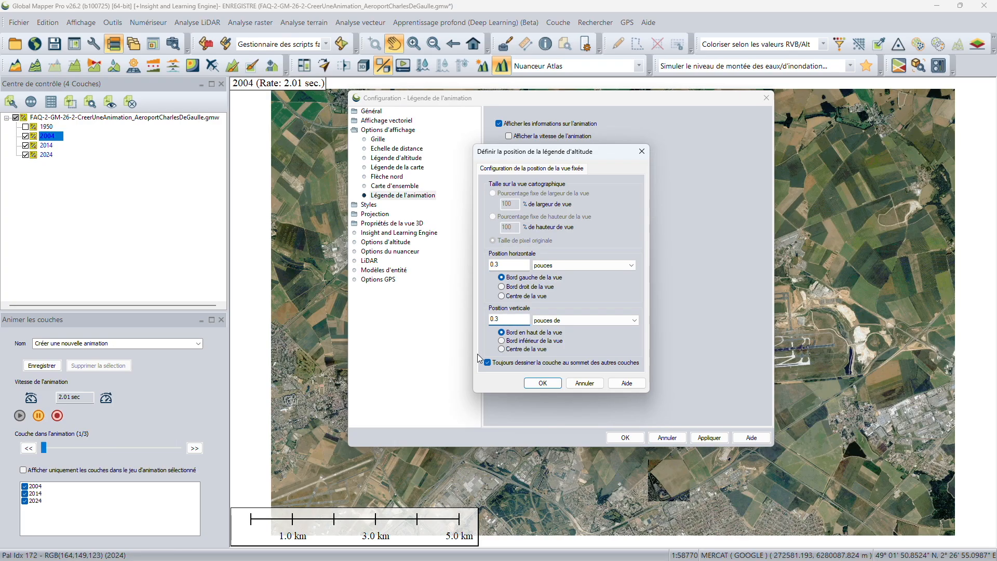
pyautogui.click(547, 381)
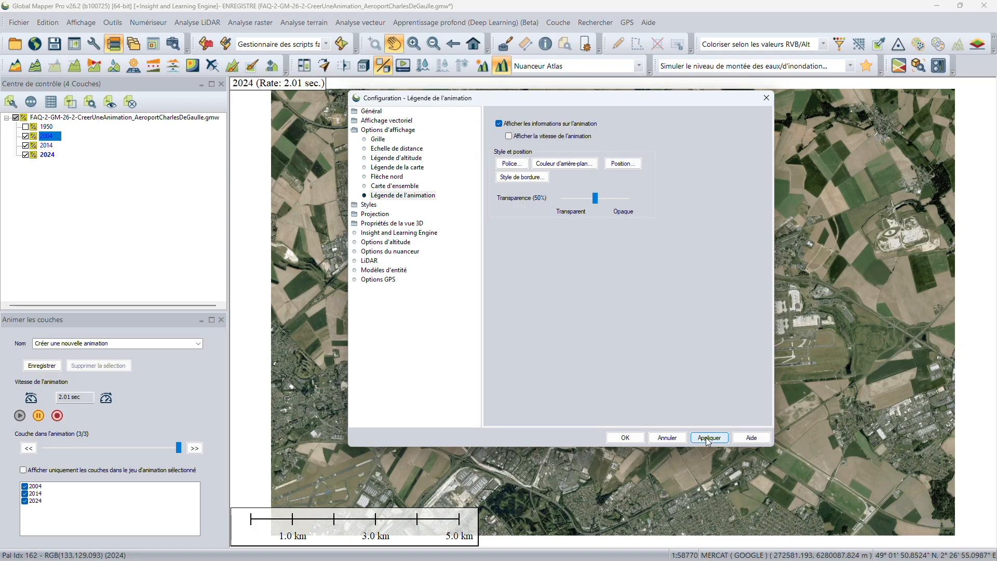
pyautogui.click(706, 438)
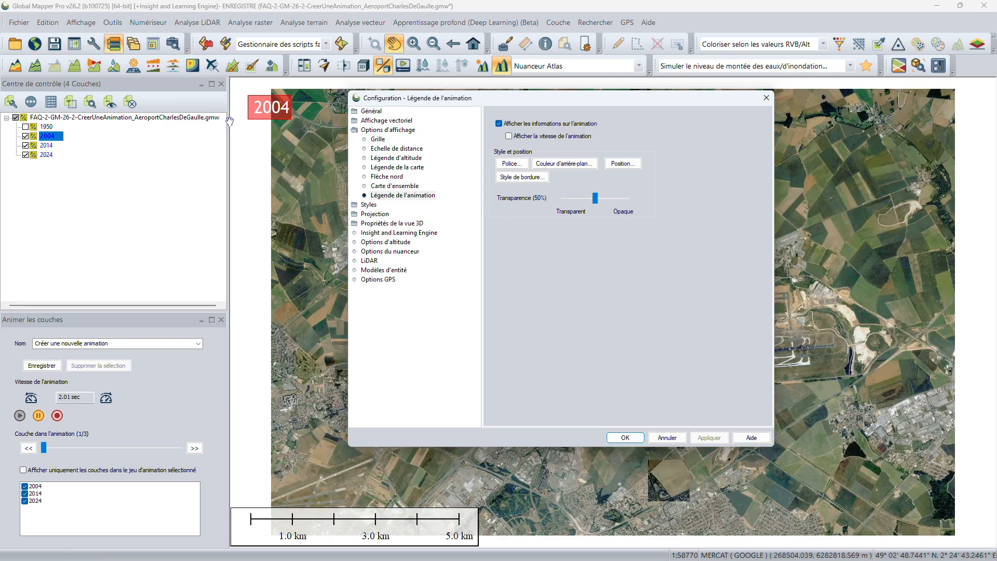
pyautogui.click(767, 98)
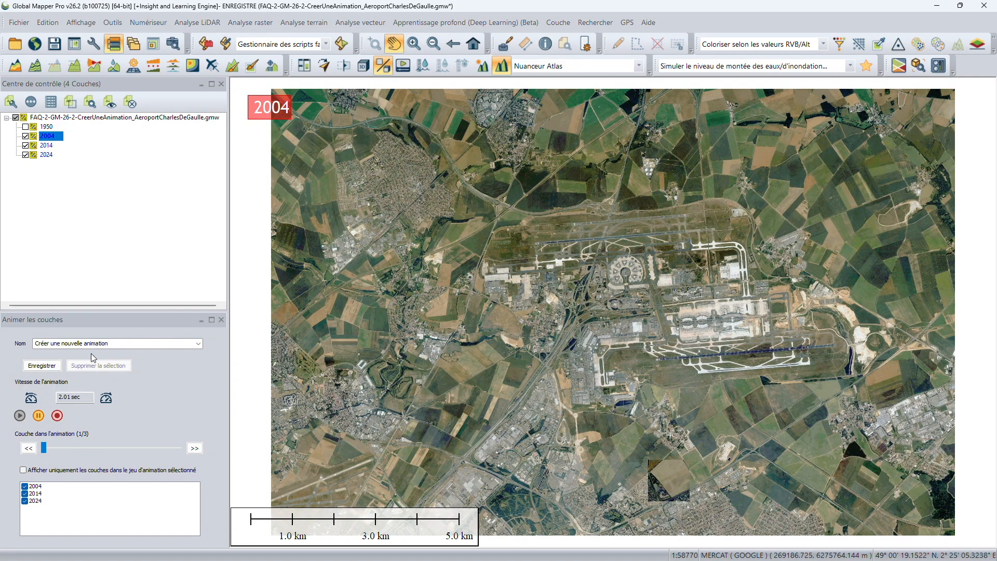
pyautogui.click(109, 344)
pyautogui.moveTo(110, 343); pyautogui.dragTo(26, 341)
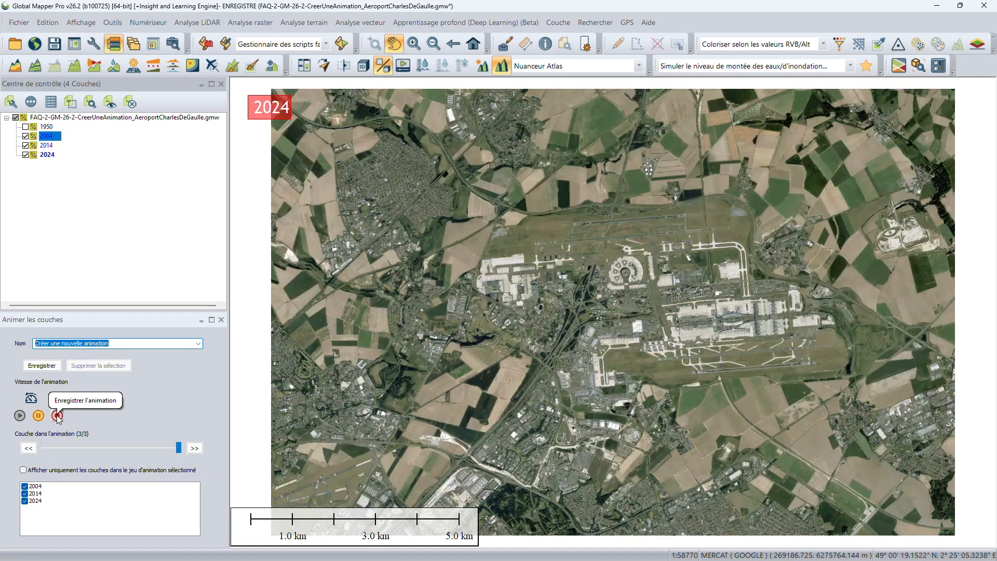
# Open the animation recording settings with "Créer une nouvelle animation" as the animation to record.
pyautogui.click(57, 416)
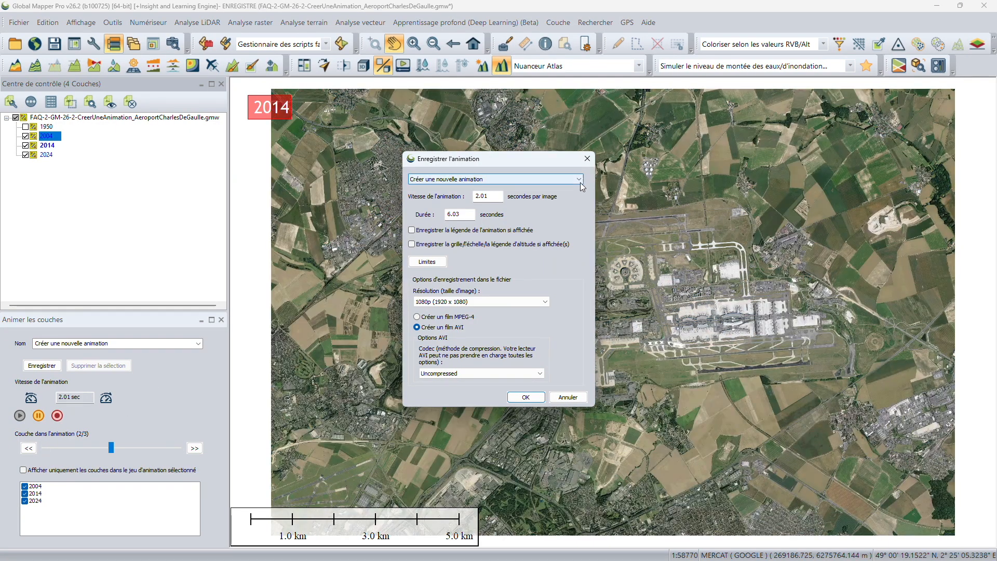
pyautogui.click(579, 179)
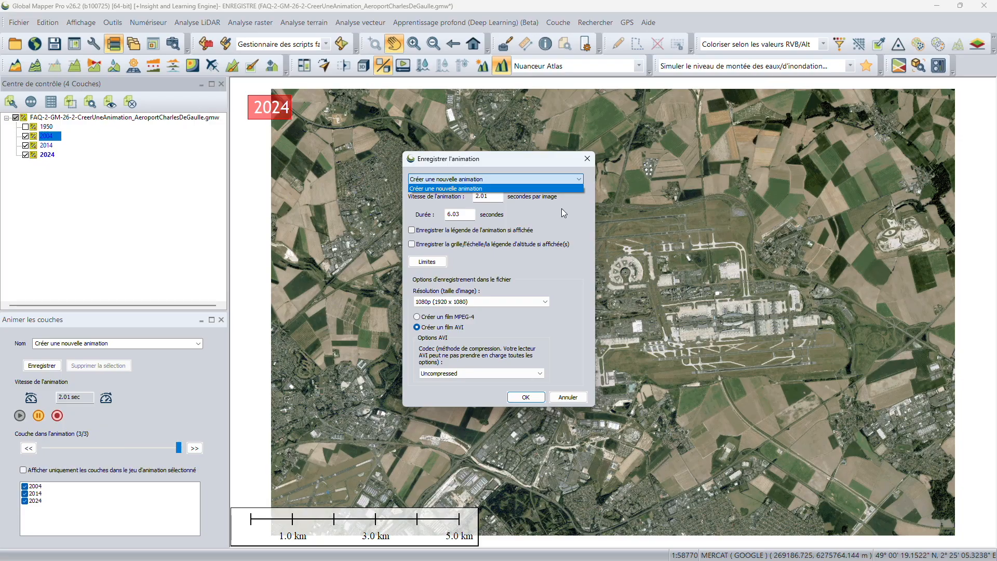
pyautogui.click(552, 211)
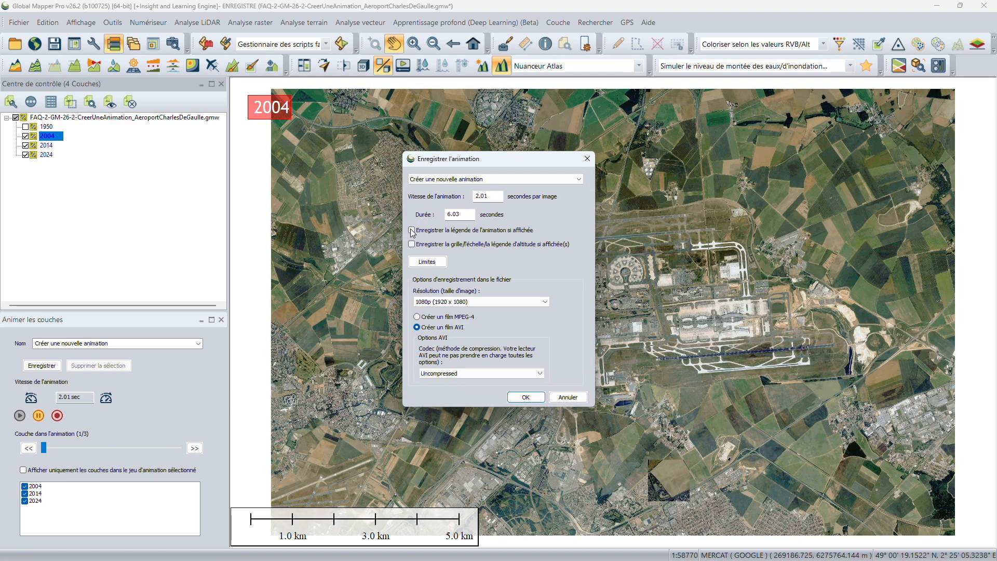
# Try including the animation legend and the grid, scale and elevation legend in the recording.
pyautogui.click(411, 230)
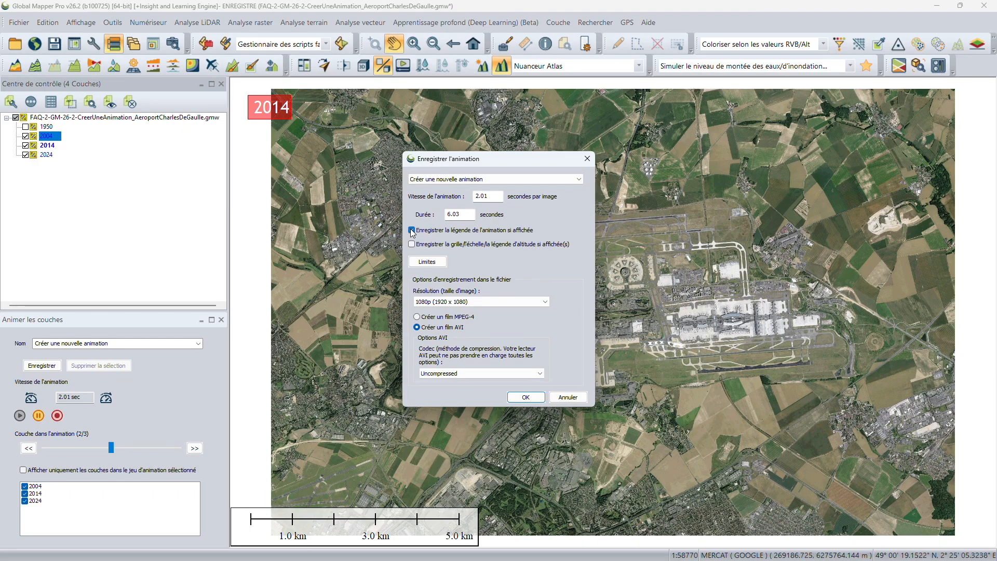
pyautogui.click(412, 230)
pyautogui.click(411, 244)
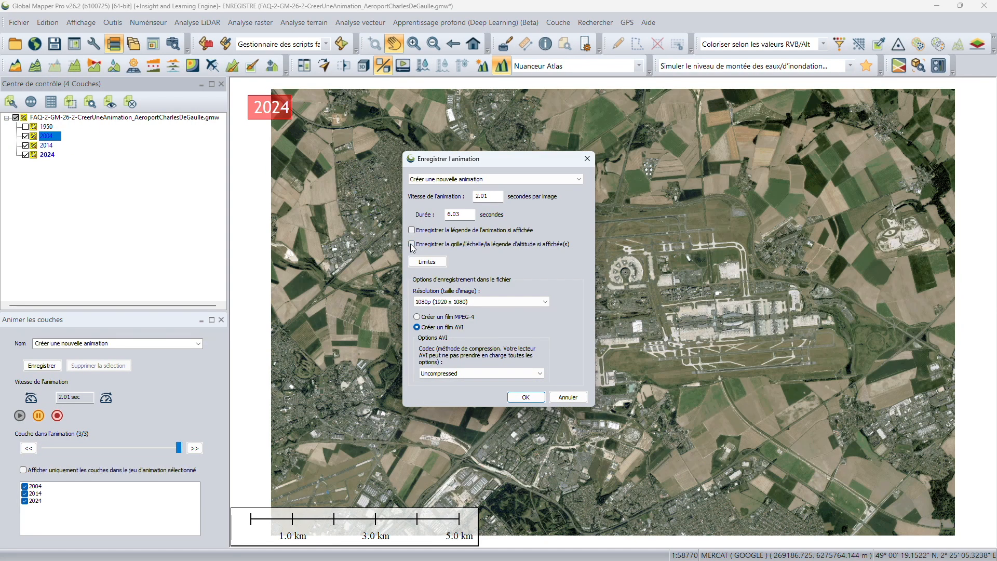
pyautogui.click(412, 244)
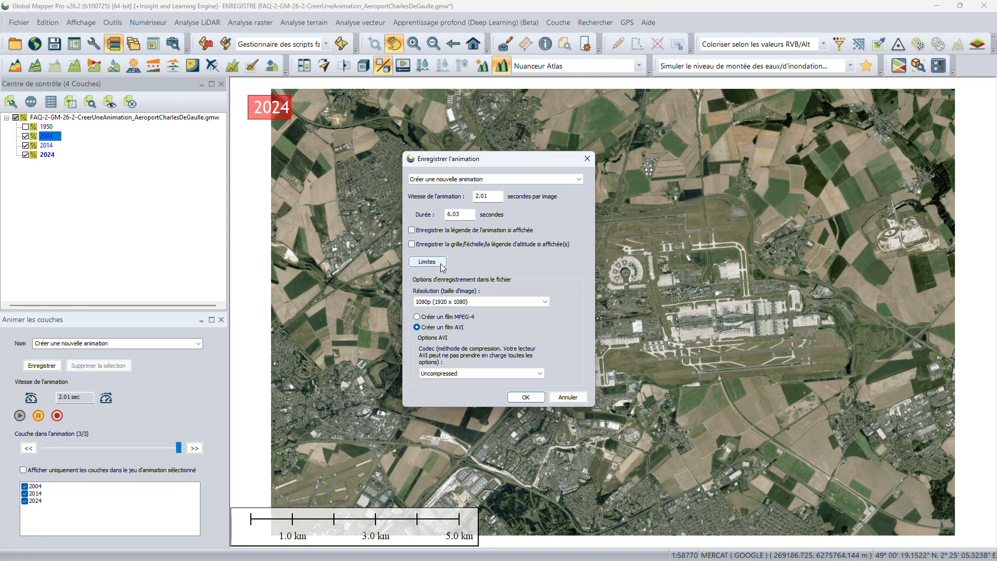